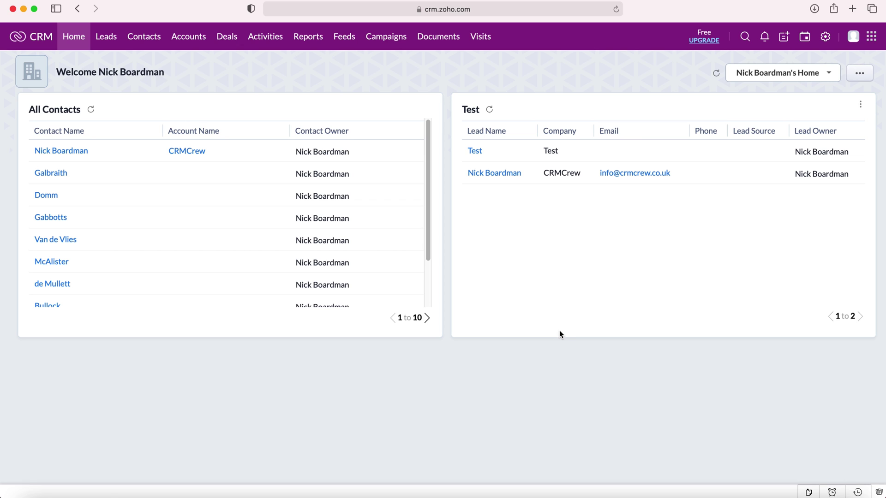
Step: Open Setup's GDPR compliance preferences and check that Leads and Contacts have compliance enabled
left_click(825, 39)
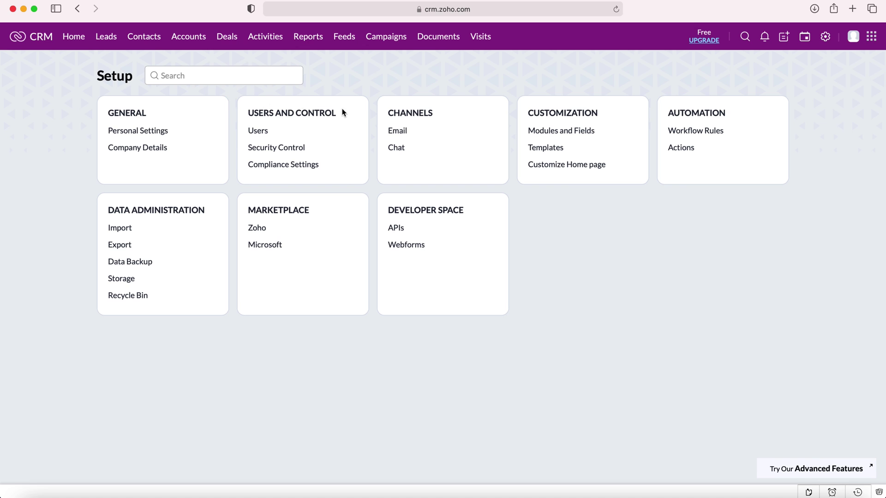
left_click_drag(337, 113, 247, 114)
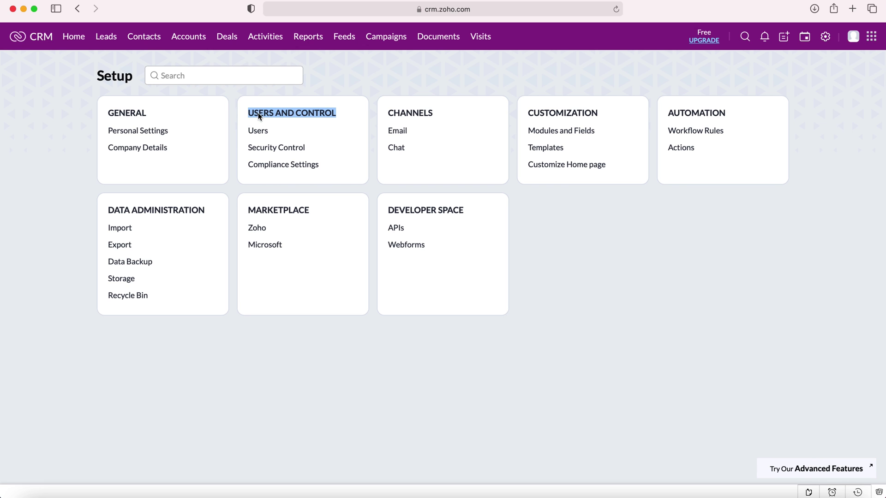
left_click(260, 114)
left_click(284, 167)
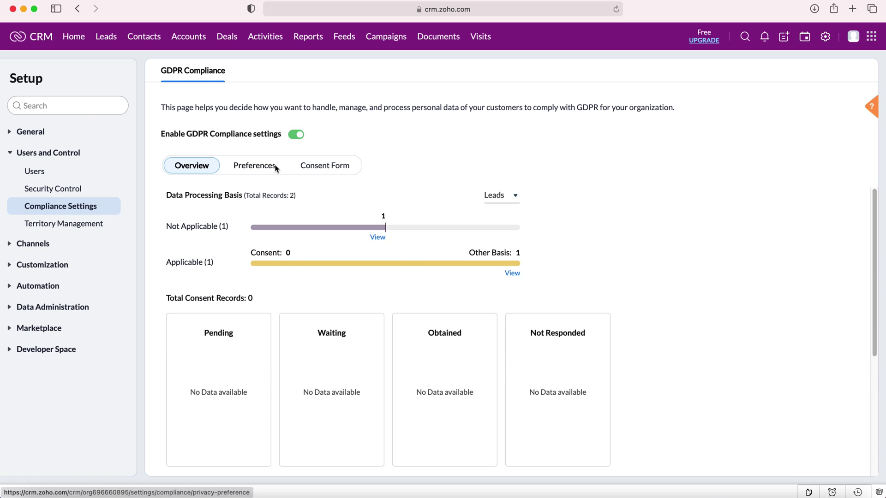
left_click(273, 166)
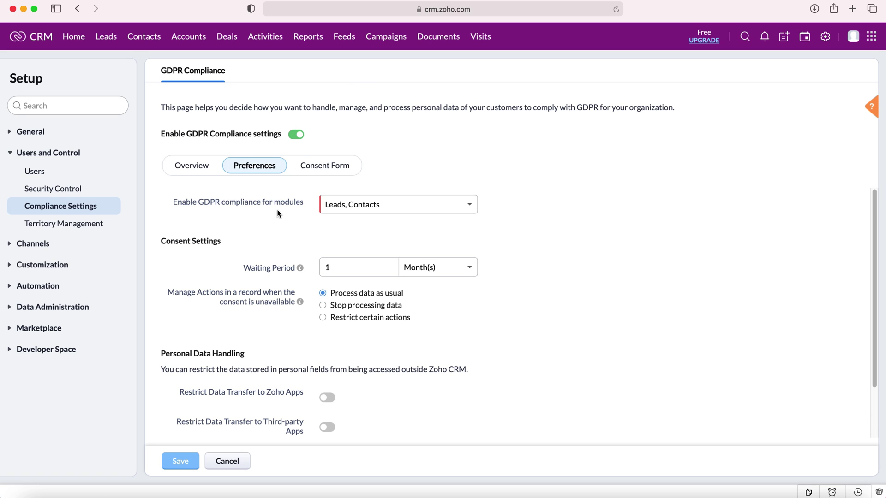
left_click(381, 208)
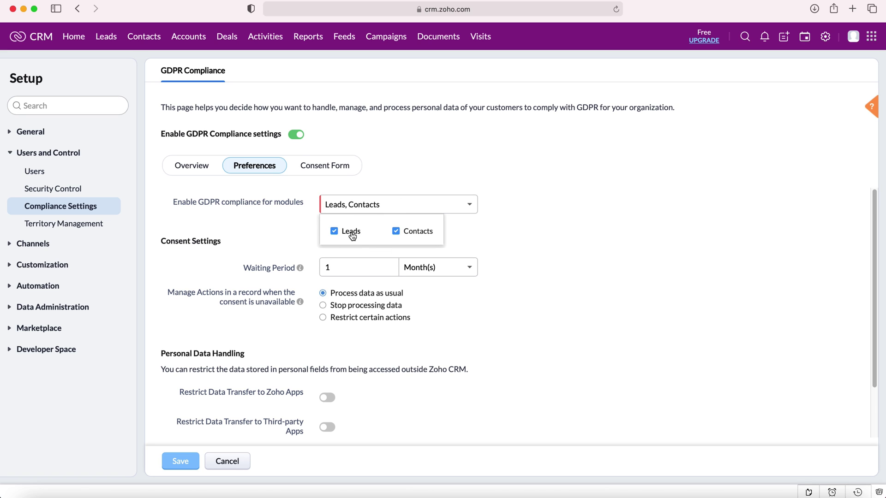
left_click(595, 204)
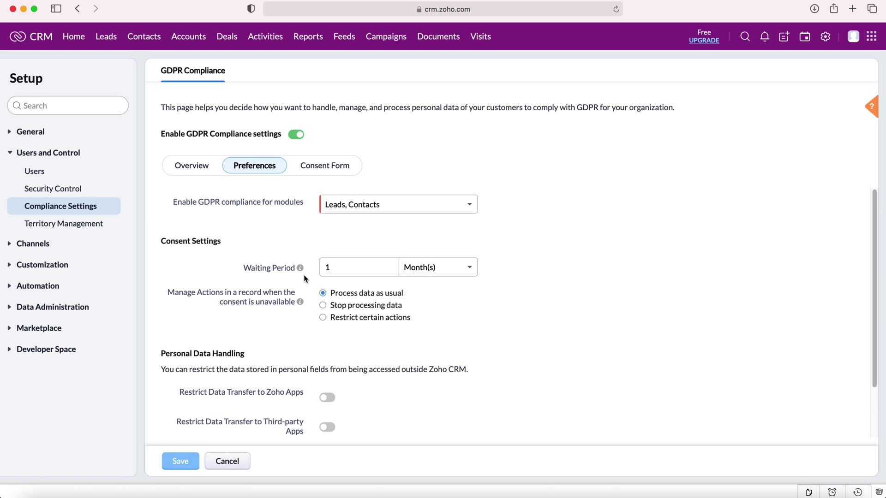
scroll(304, 275, "down", 1)
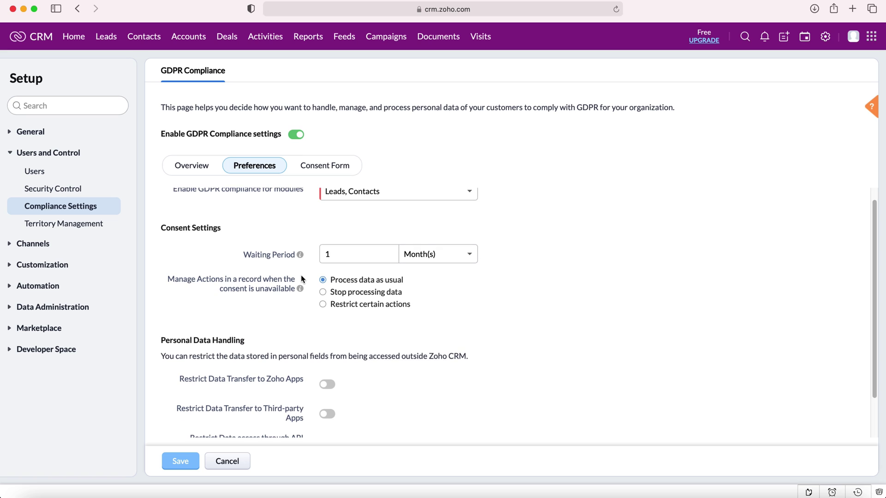
left_click(333, 254)
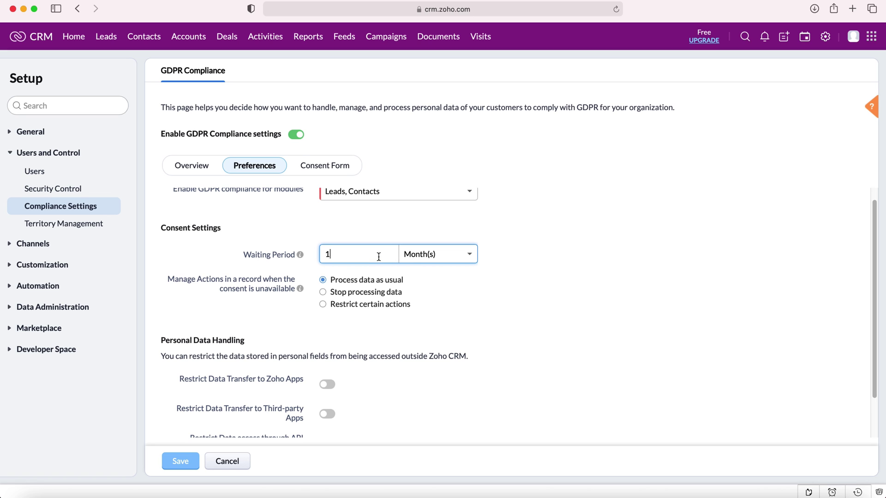
left_click(432, 253)
Step: Set the consent waiting period to 15 Day(s) and choose Restrict certain actions for missing consent
left_click(423, 291)
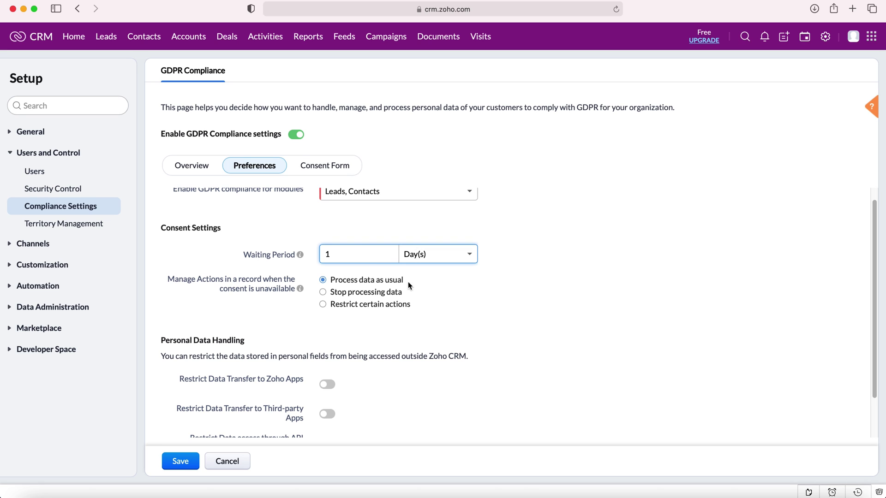
left_click(370, 255)
key("BackSpace")
type("15")
left_click(514, 268)
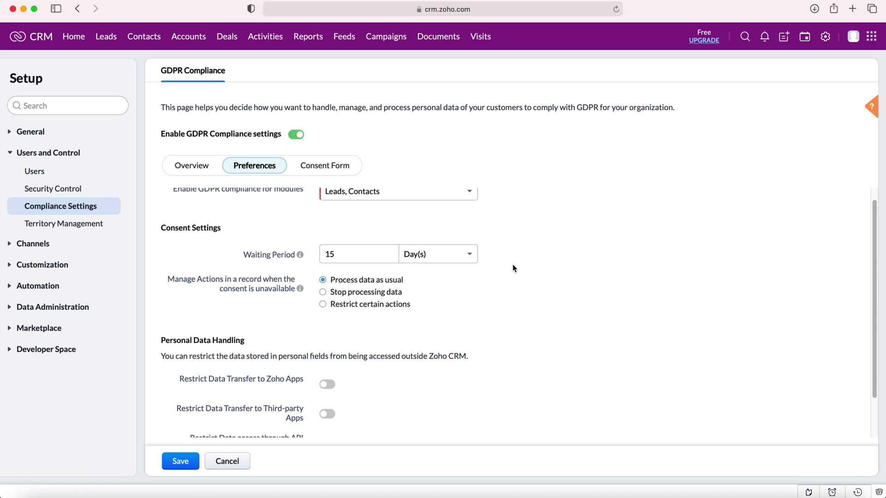
left_click(396, 305)
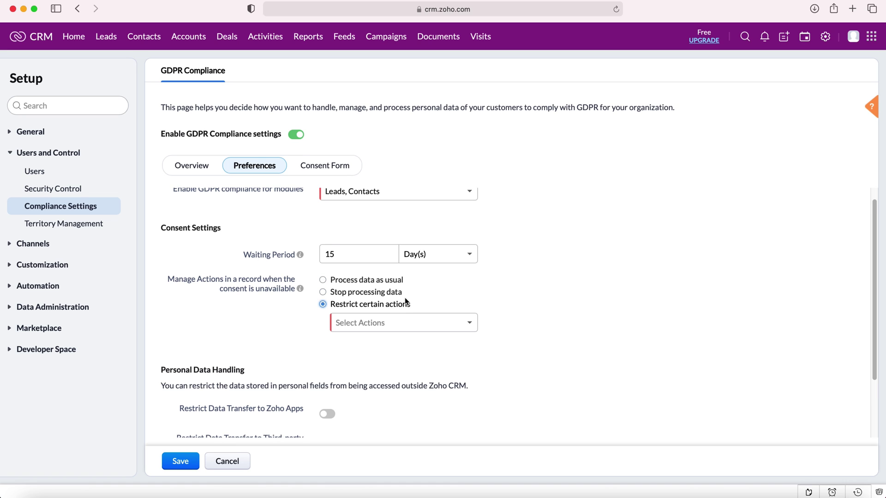
Step: Try the Email, API update and Call options under Select Actions, leaving none selected
left_click(413, 325)
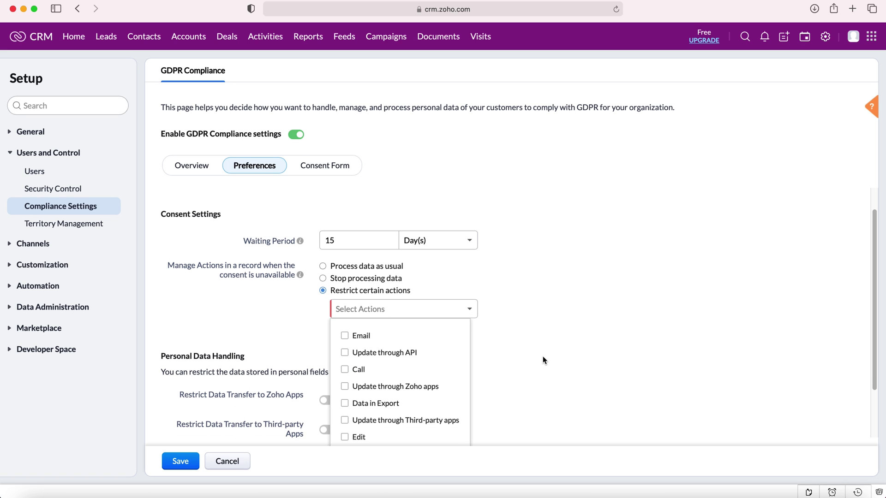
left_click(362, 337)
left_click(357, 353)
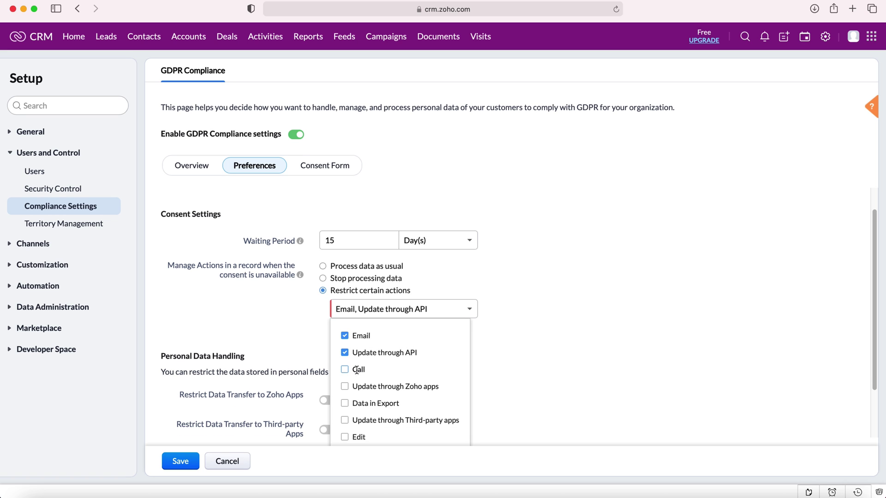
left_click(354, 369)
left_click(357, 357)
left_click(358, 337)
left_click(356, 370)
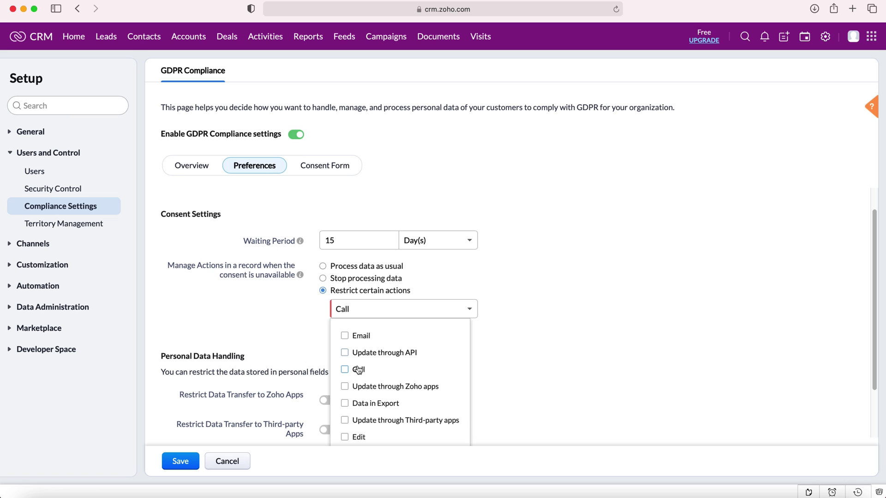
Step: Close the actions list and turn on Restrict Data Transfer to Zoho Apps
left_click(586, 288)
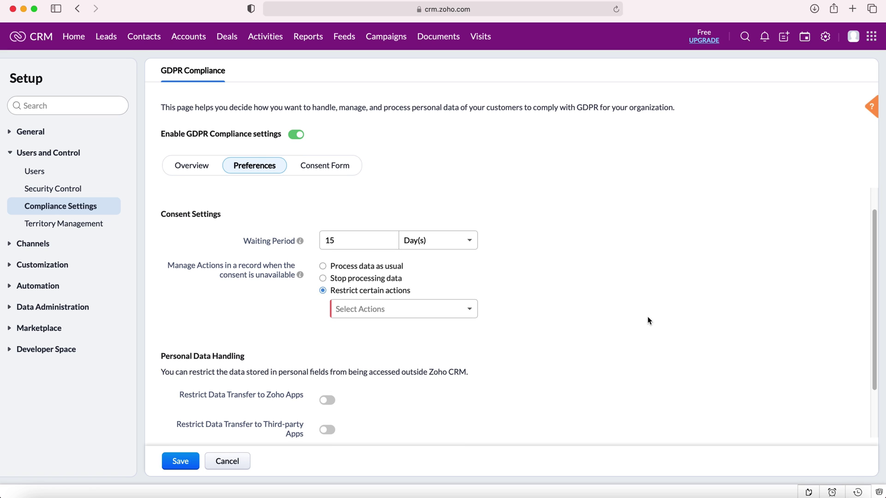
scroll(579, 292, "down", 3)
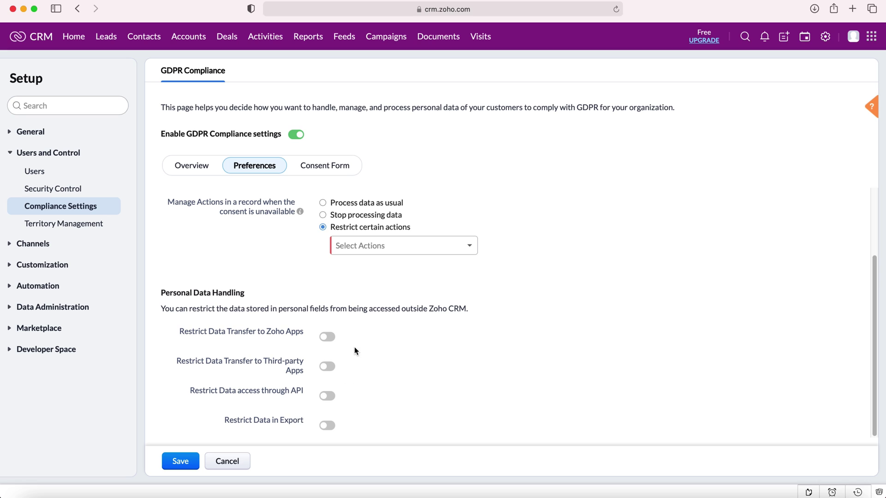
left_click(329, 337)
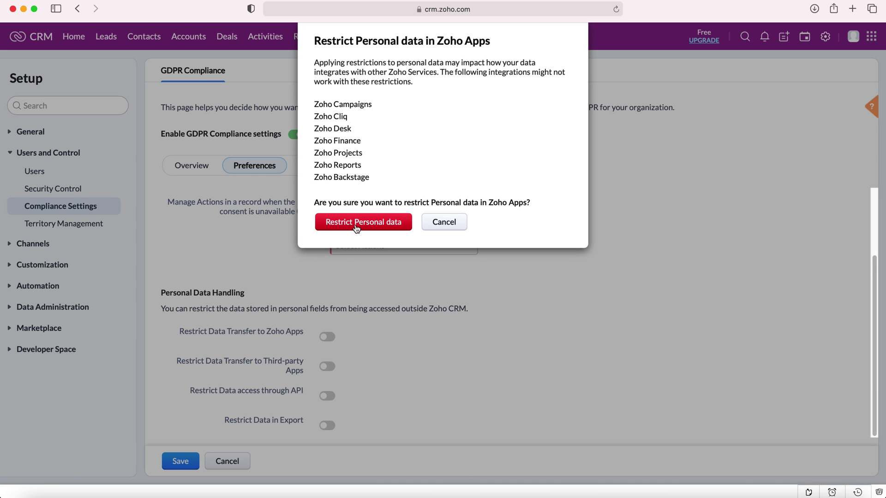
Step: Confirm Restrict Personal data, keeping both Normal and Sensitive data restricted for Zoho Apps
left_click(388, 225)
left_click(392, 337)
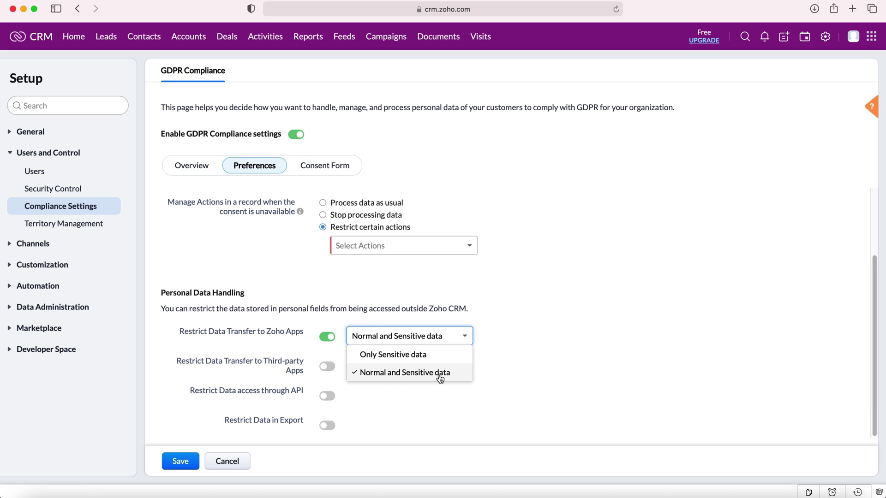
left_click(530, 352)
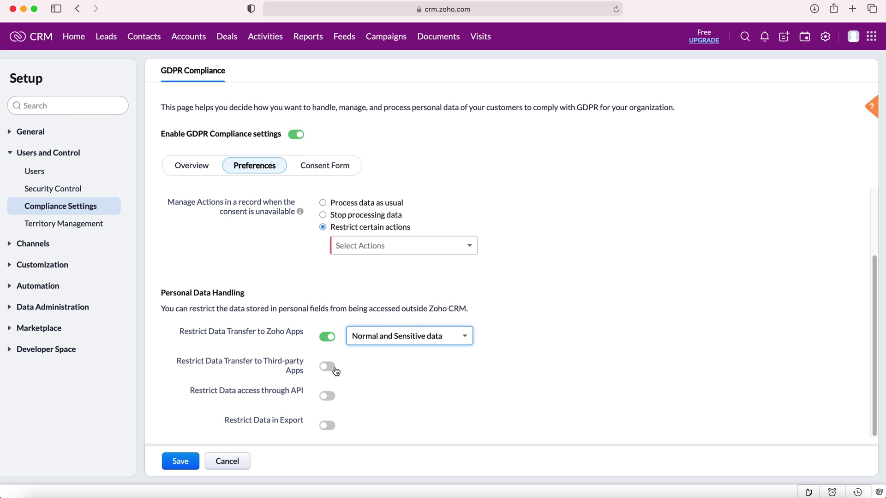
Step: Save the GDPR preferences, switching to Process data as usual after the save error
scroll(375, 349, "up", 3)
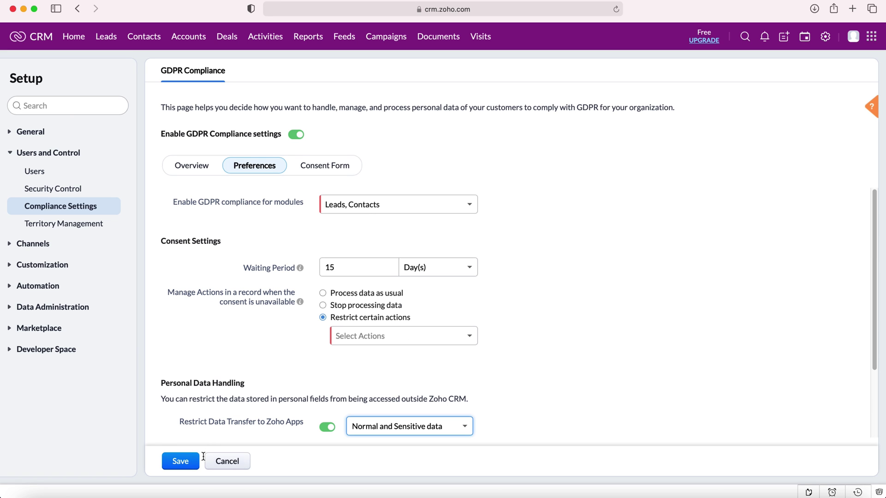
left_click(183, 462)
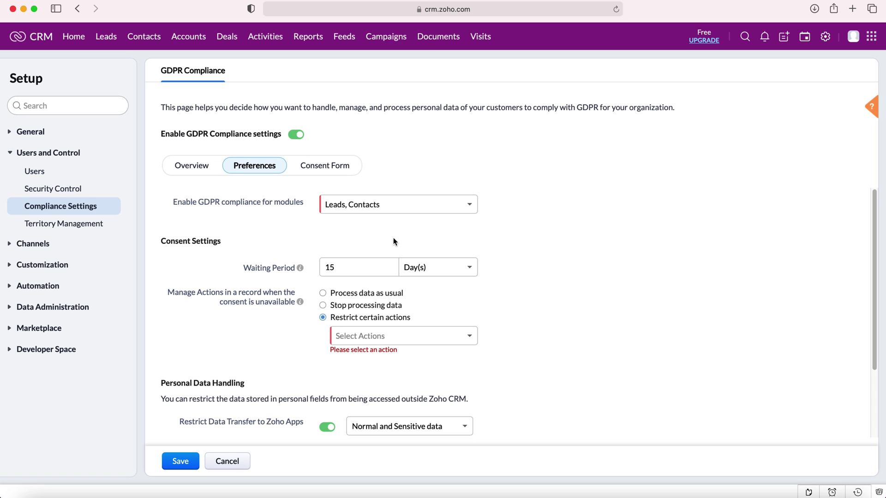
left_click(379, 336)
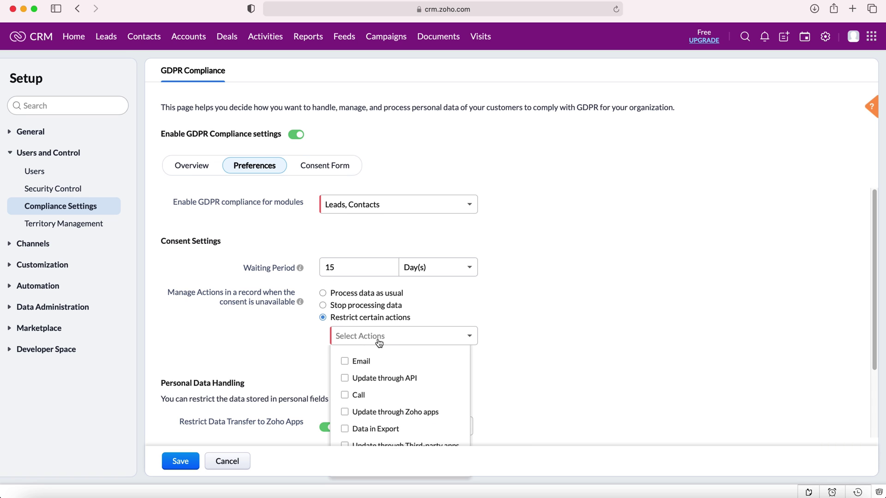
left_click(328, 295)
left_click(323, 293)
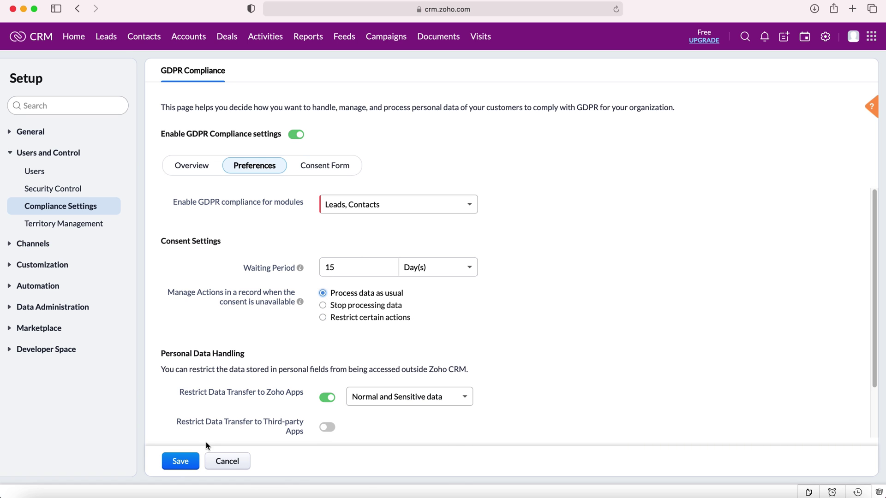
left_click(173, 464)
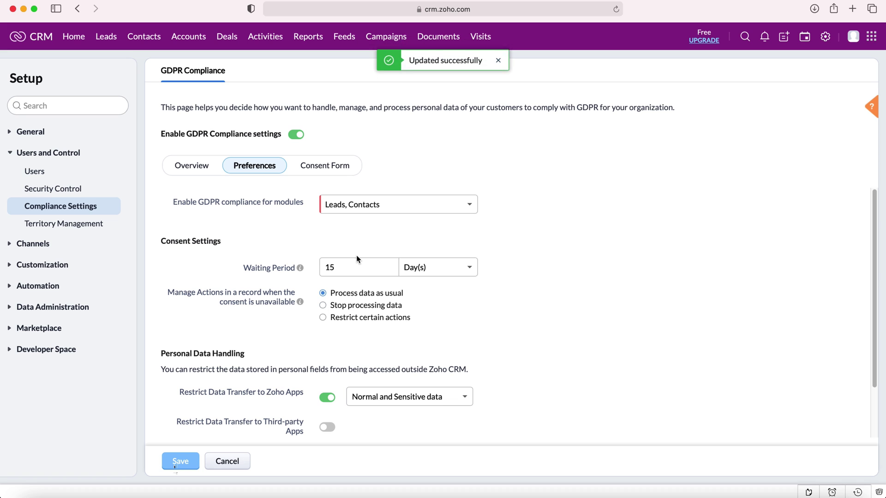
left_click(329, 171)
Step: Scroll through the consent form settings, then go to the Leads list with its 2 records
scroll(344, 309, "down", 5)
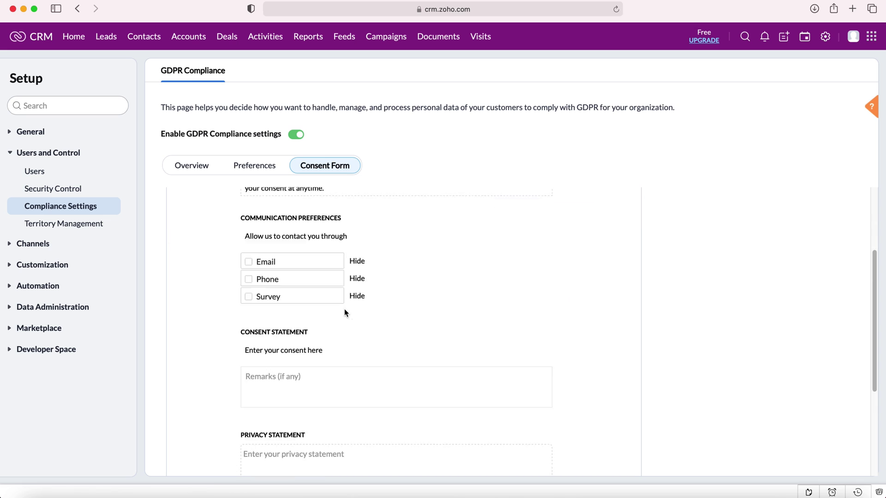
scroll(358, 239, "up", 5)
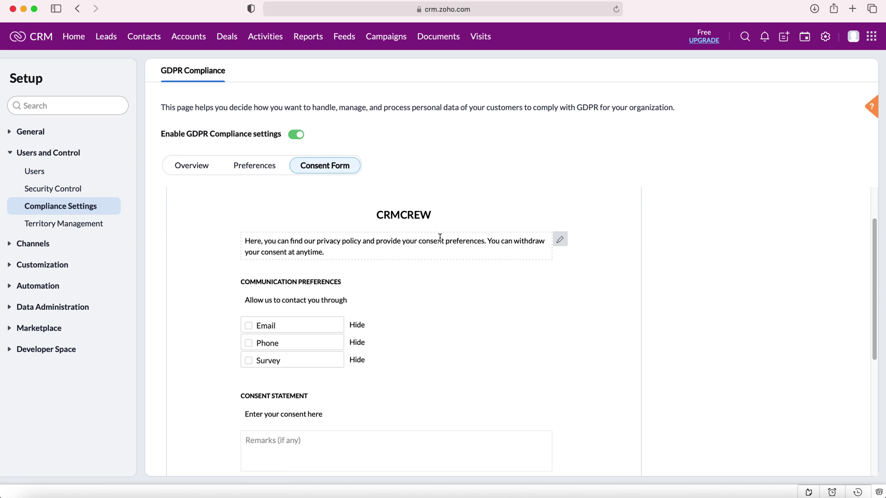
scroll(440, 238, "up", 1)
scroll(438, 233, "down", 3)
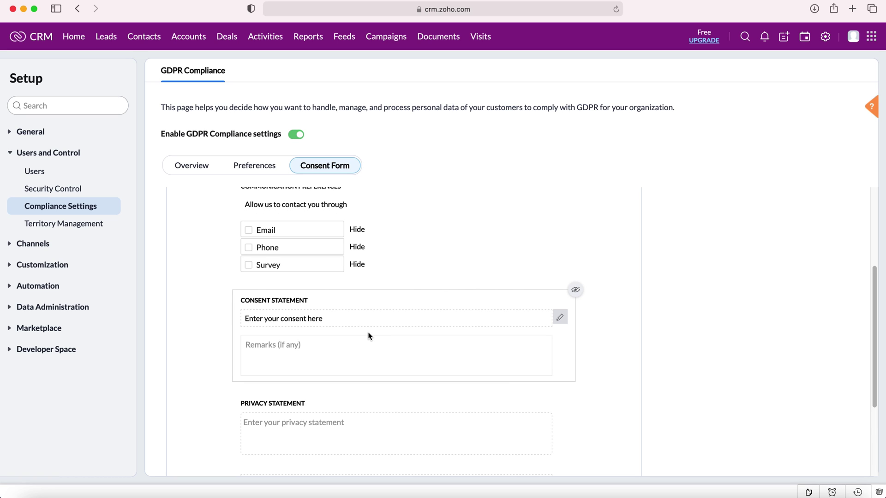
scroll(369, 336, "up", 2)
scroll(372, 334, "up", 1)
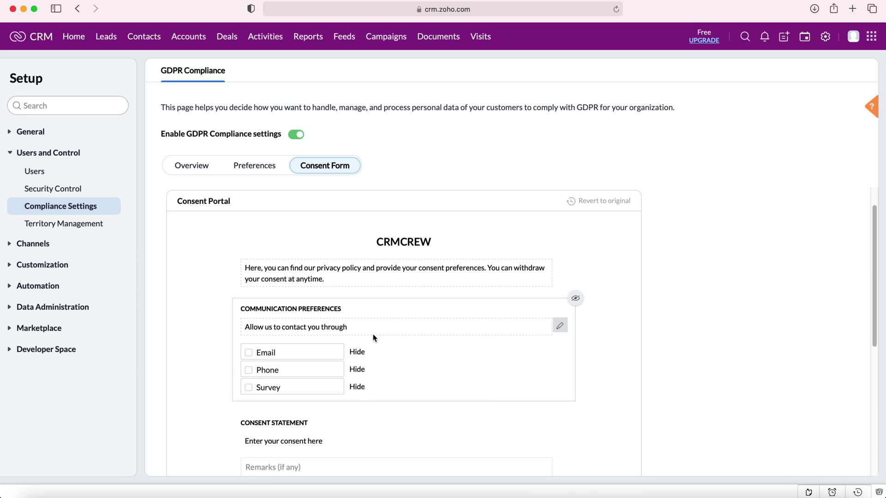
scroll(372, 336, "up", 1)
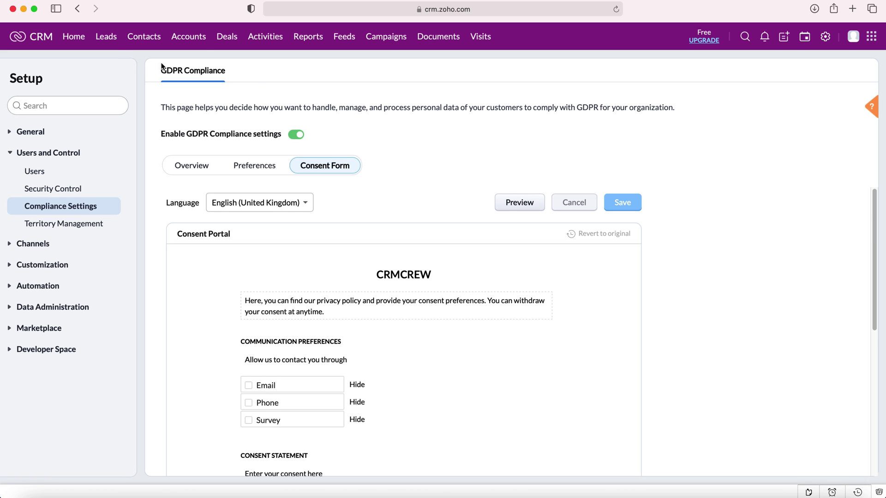
left_click(114, 41)
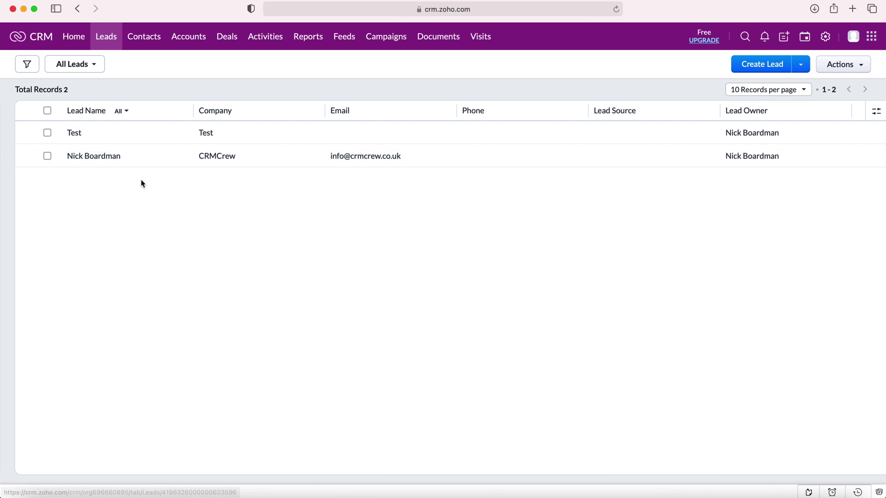
Step: Open the CRMCrew lead and show its Data Privacy tab with the open Access request
left_click(80, 159)
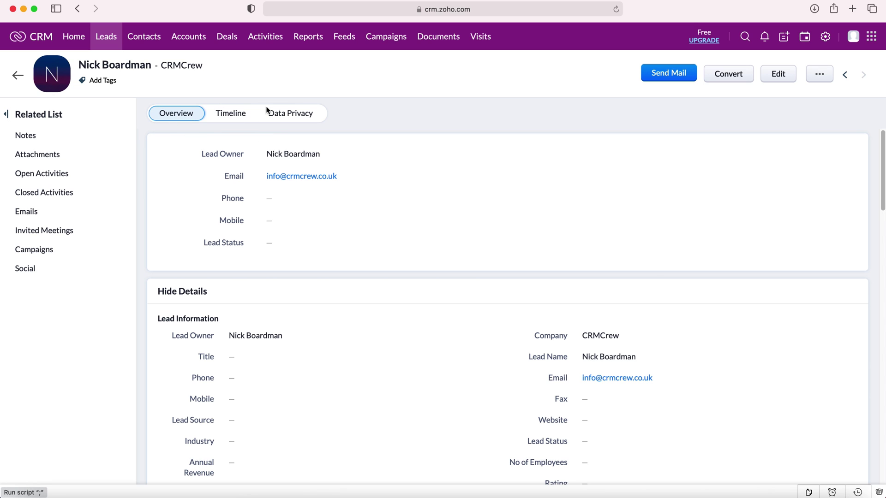
left_click(291, 116)
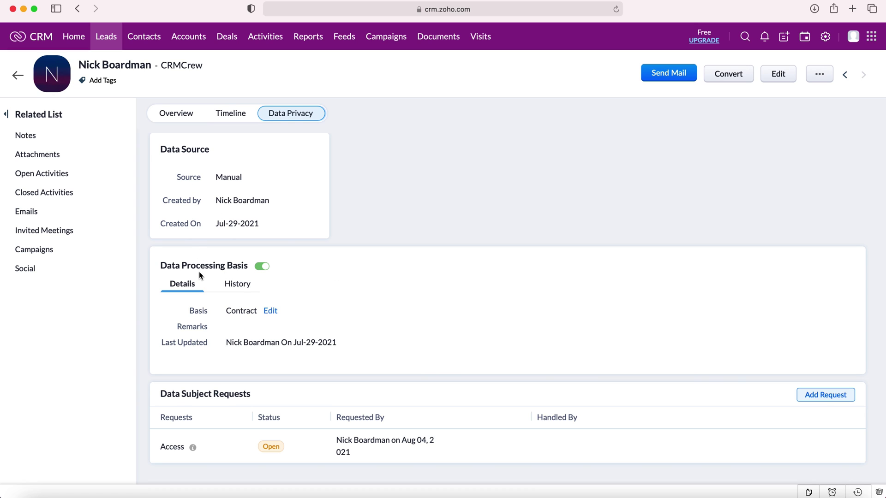
left_click(272, 312)
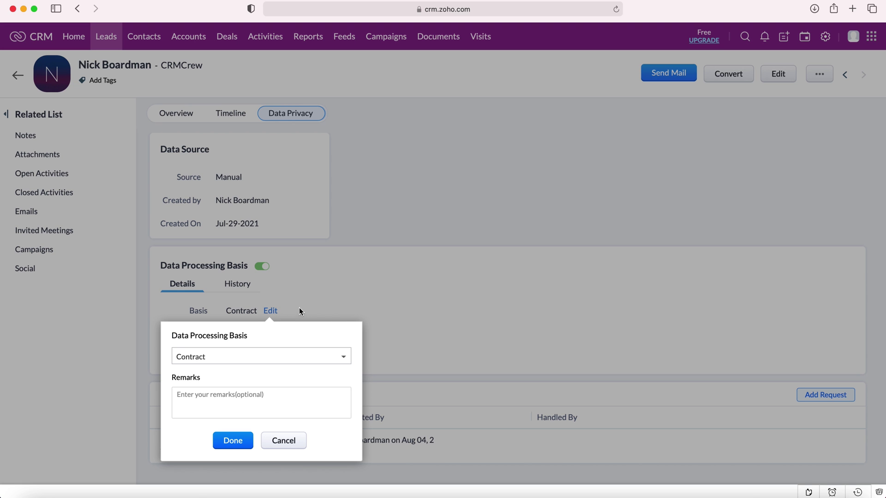
left_click(252, 359)
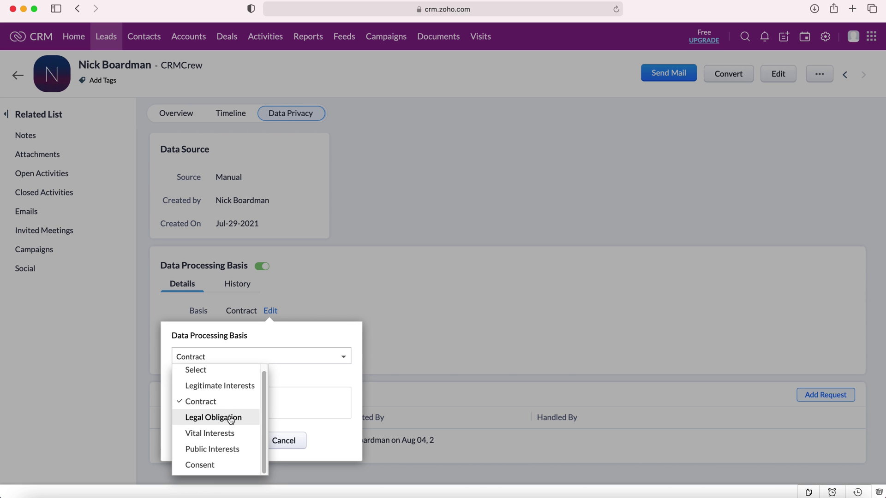
left_click(349, 399)
left_click(254, 396)
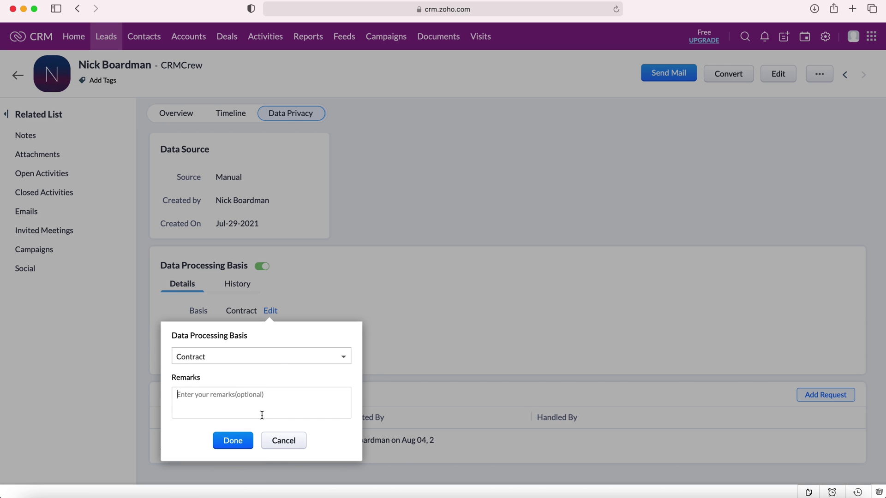
left_click(285, 442)
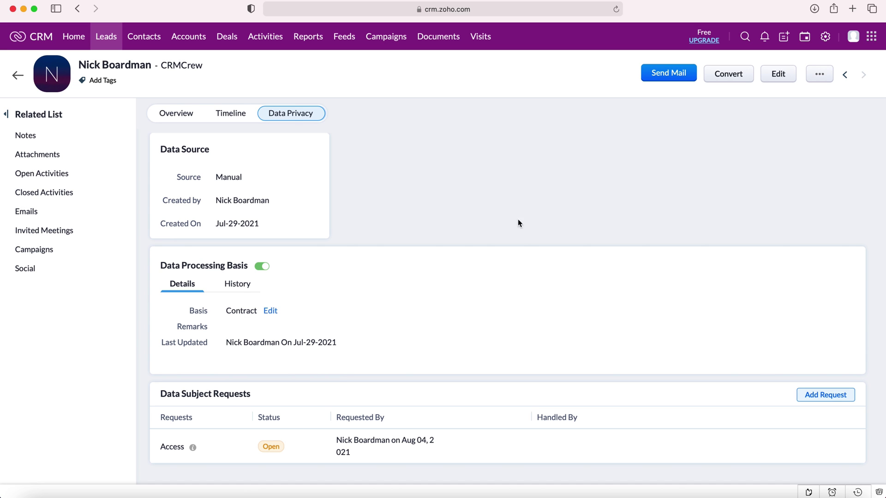
left_click_drag(256, 395, 159, 395)
left_click(158, 395)
mouse_move(271, 462)
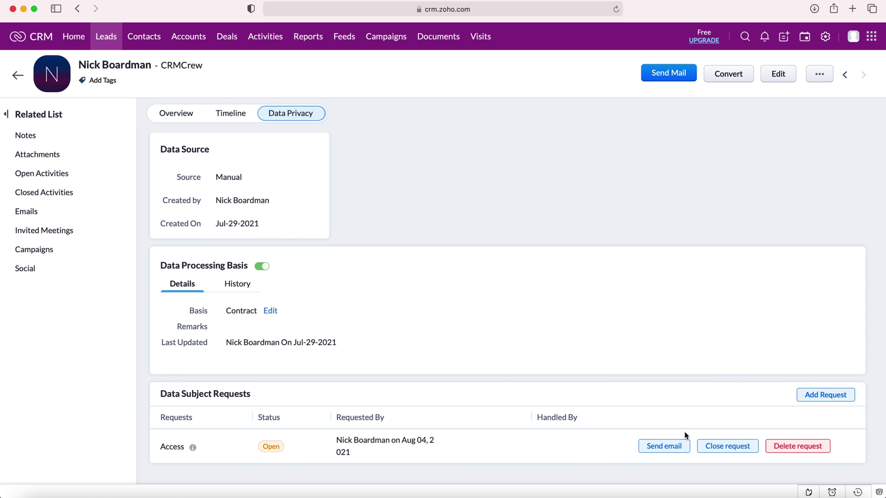
Step: Delete the CRMCrew lead's open Access request and confirm with Yes, Proceed
left_click(798, 447)
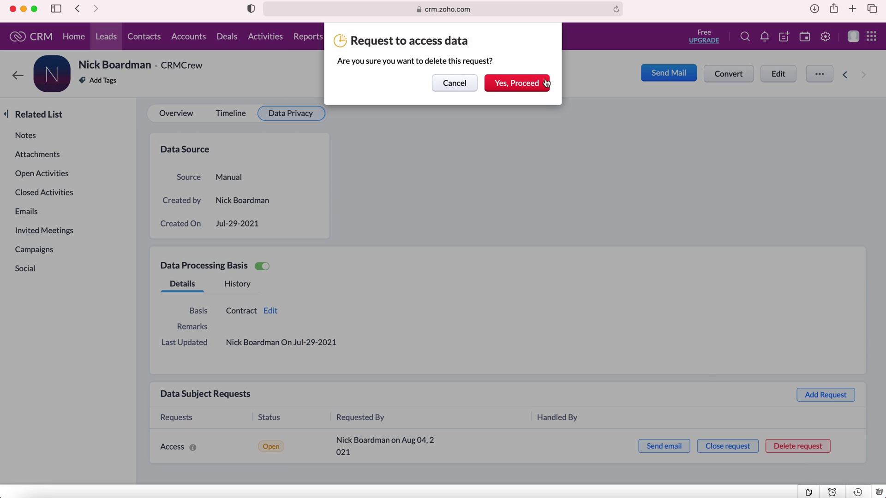
left_click(546, 83)
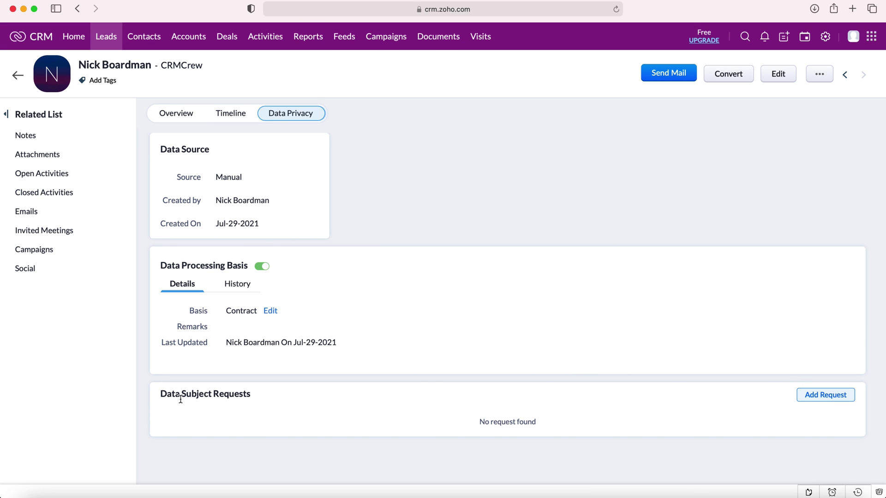
Step: Add a 'Request to delete data' subject request for the lead and start an email to it
left_click(823, 399)
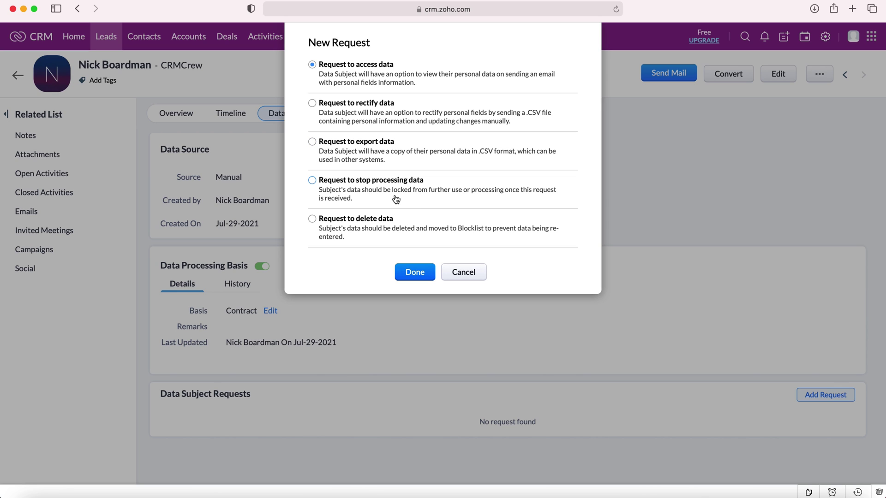
left_click(378, 226)
left_click(415, 273)
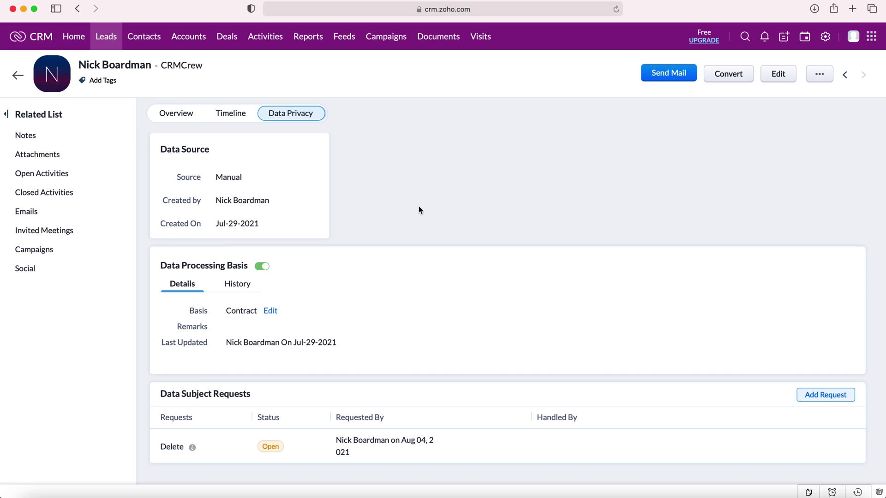
left_click(667, 75)
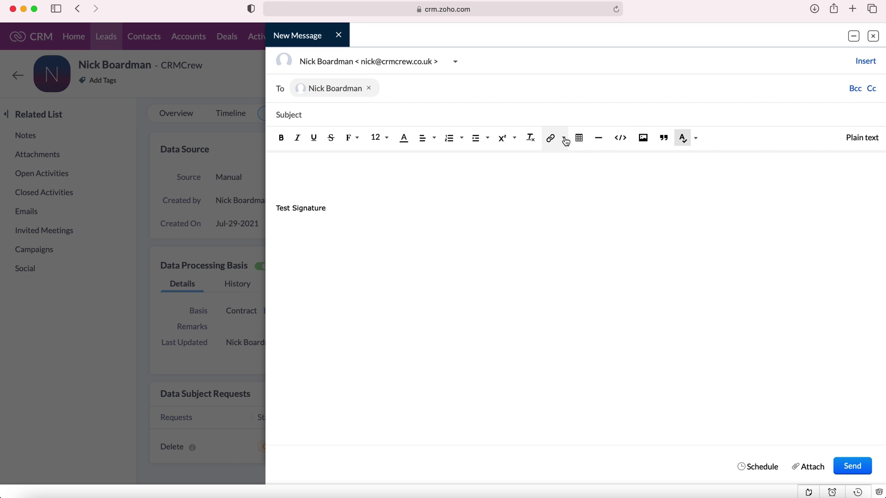
Step: Insert an English (United Kingdom) consent form link into the lead's email, then close the draft
left_click(565, 139)
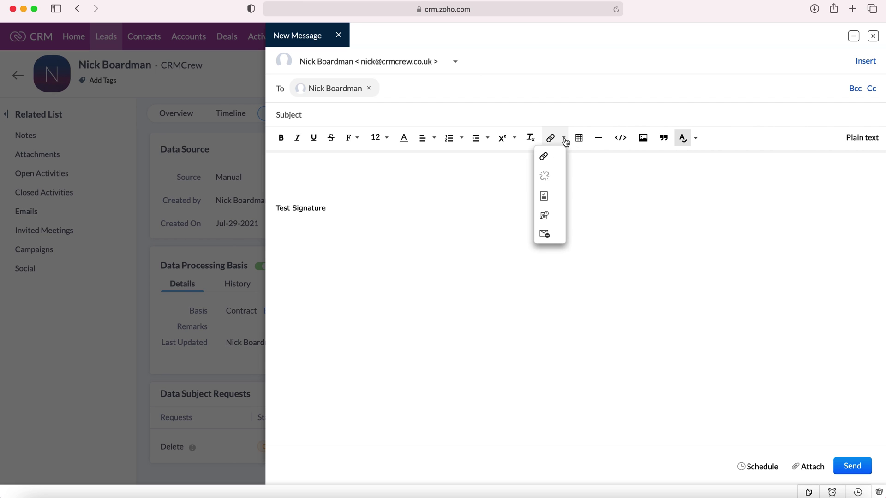
left_click(556, 198)
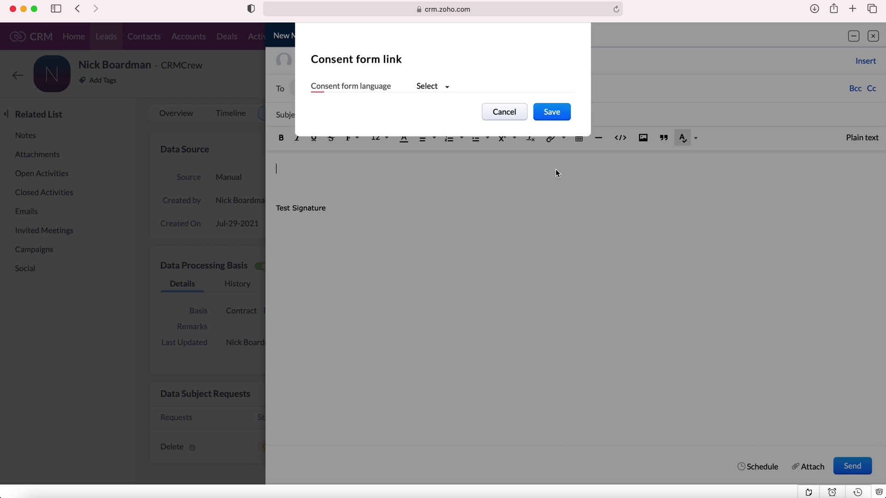
left_click(445, 87)
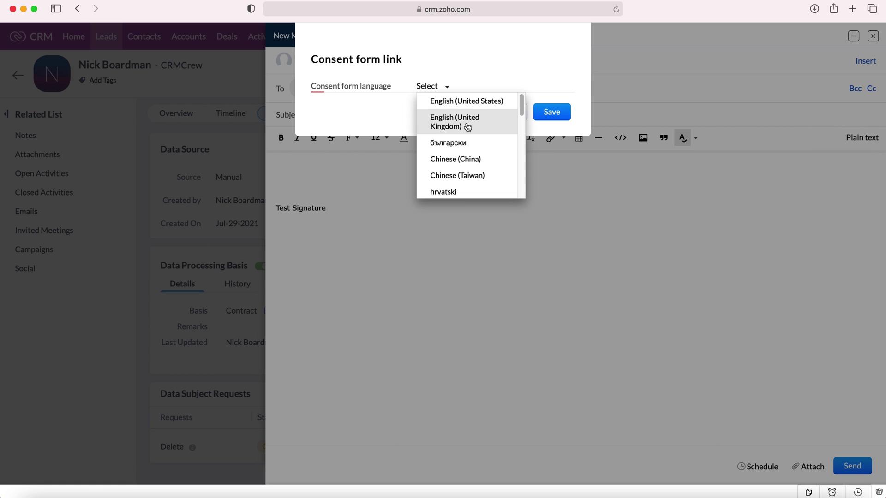
scroll(466, 127, "down", 3)
scroll(467, 127, "up", 3)
left_click(466, 126)
left_click(543, 116)
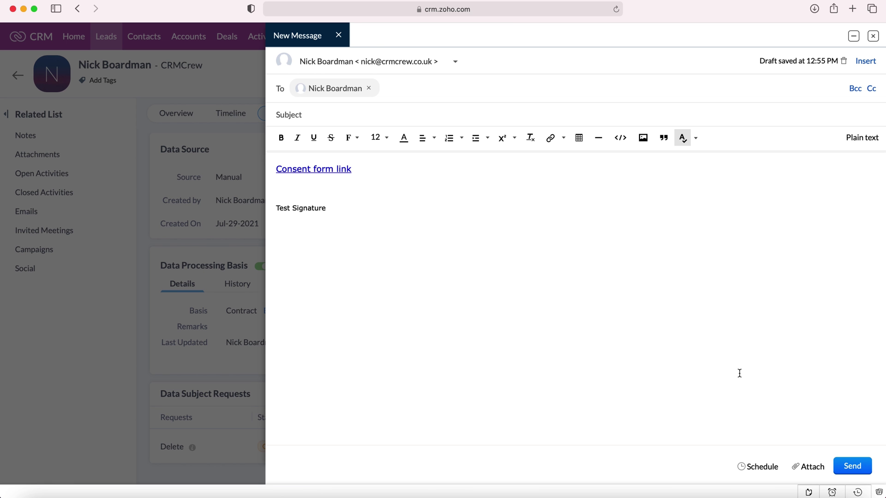
left_click(339, 37)
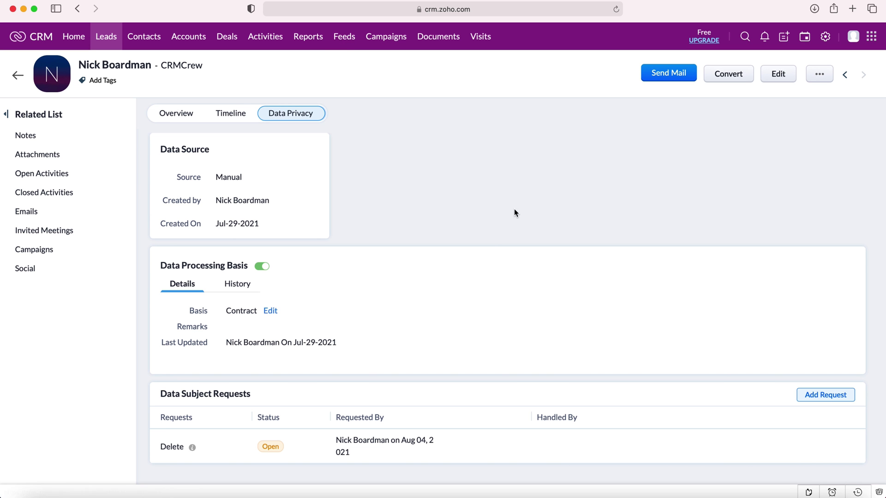
Step: From Setup's Compliance Settings, list the Leads with an open Delete data subject request
left_click(827, 37)
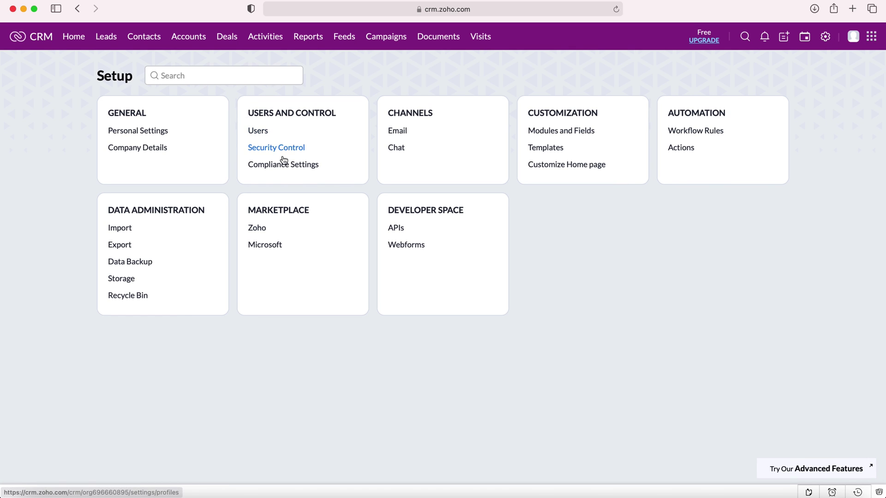
left_click(284, 166)
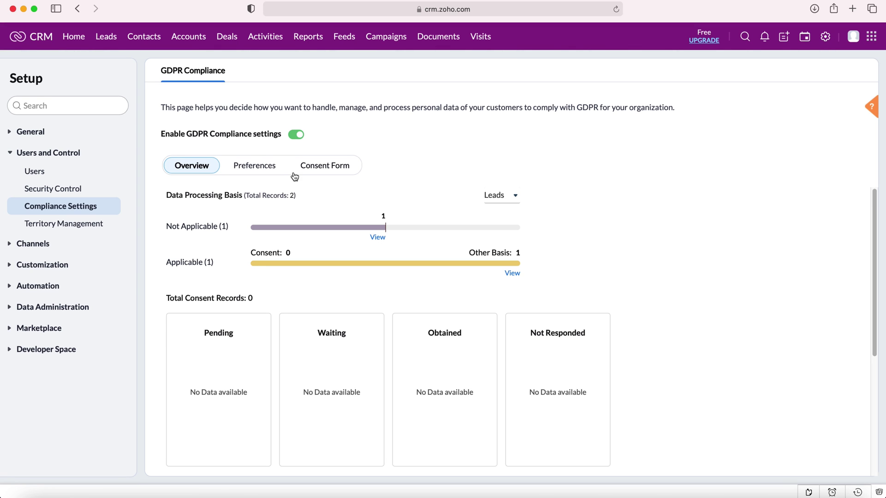
scroll(498, 215, "down", 2)
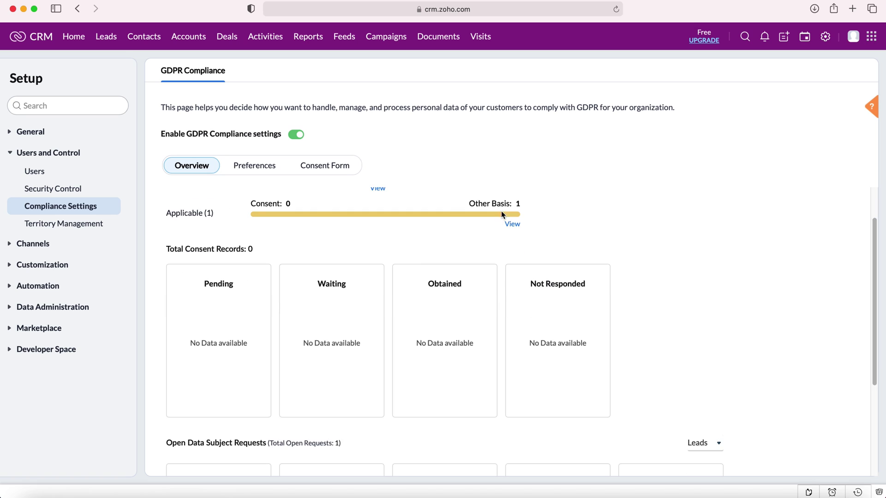
scroll(418, 274, "down", 5)
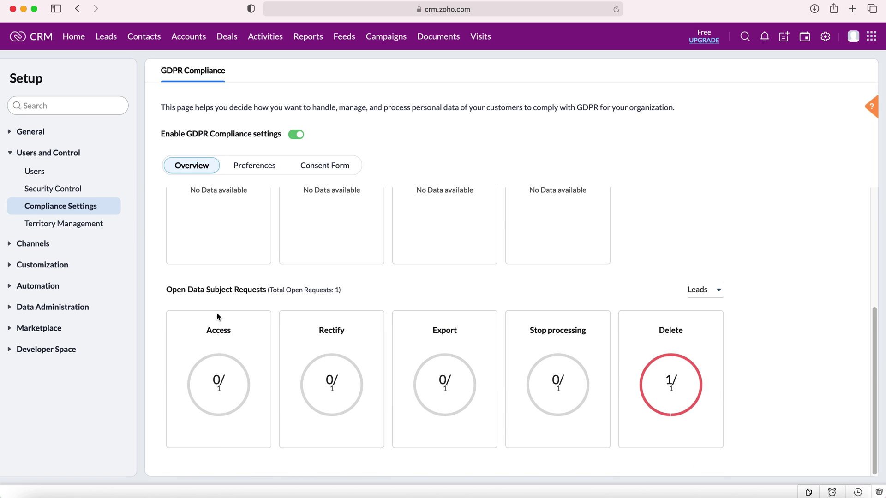
mouse_move(669, 382)
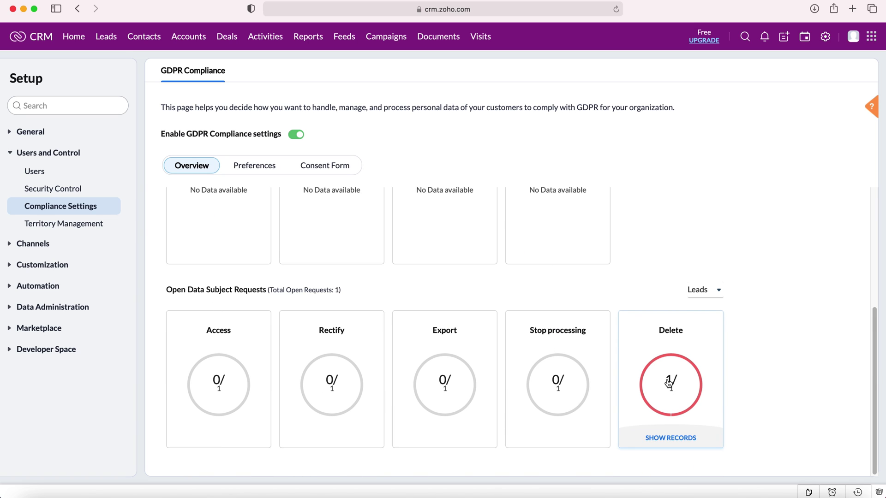
left_click(669, 383)
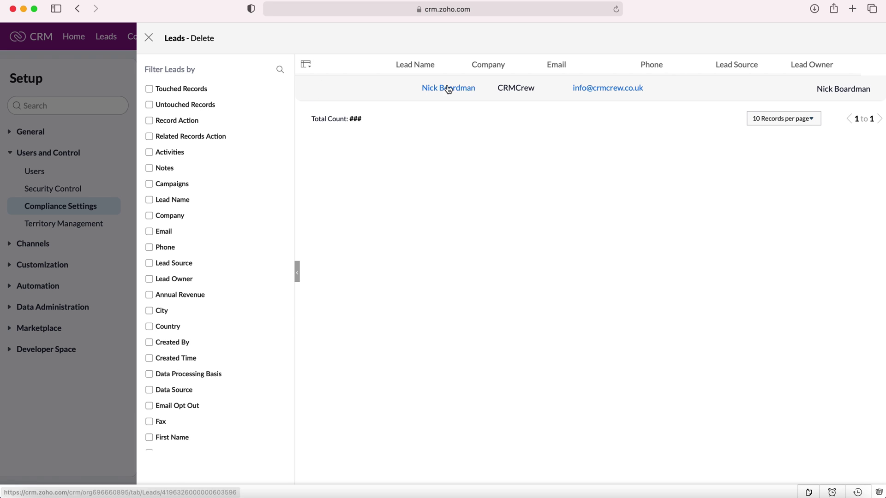
left_click(147, 39)
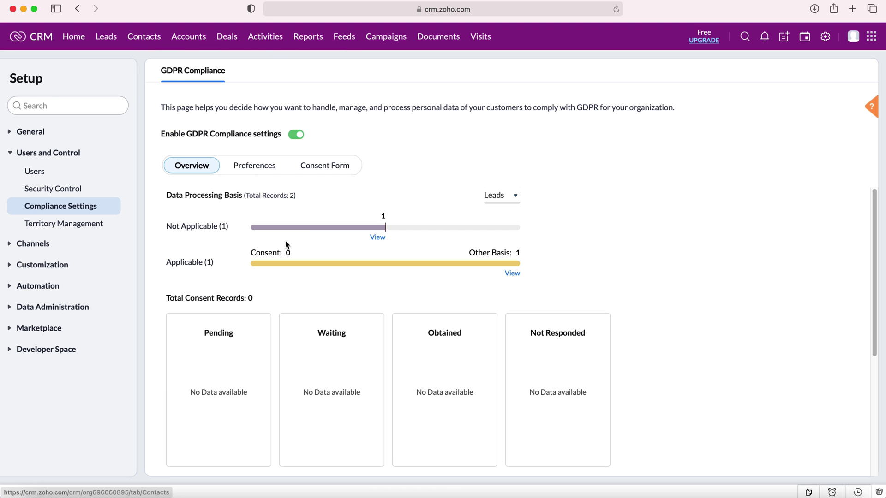